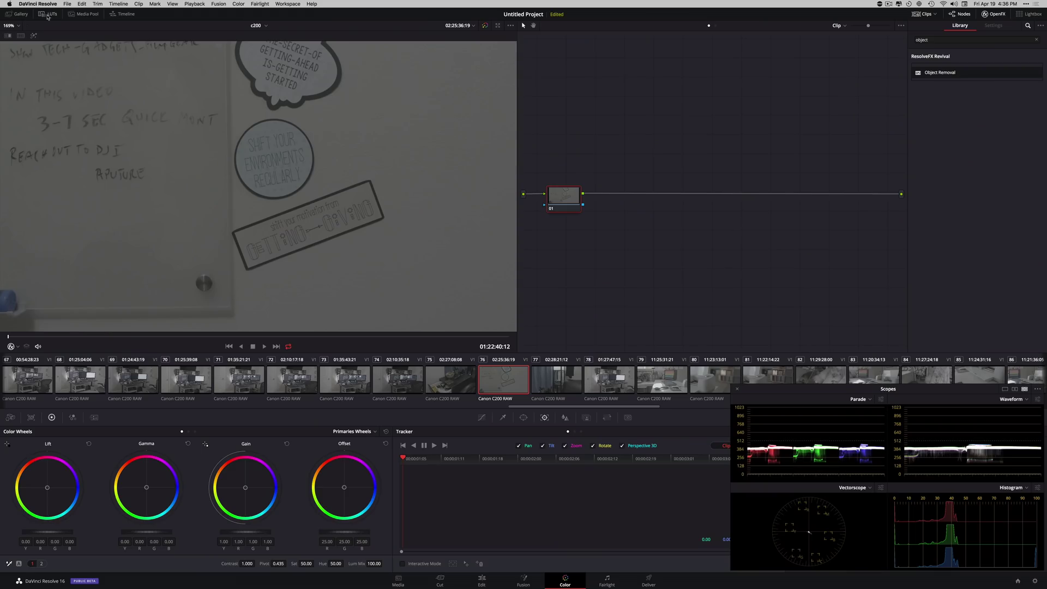
- Add two serial nodes after node 01 on the Color page
{"action": "left_click", "coordinate": [47, 16]}
{"action": "left_click", "coordinate": [52, 15]}
{"action": "key", "text": "alt+s"}
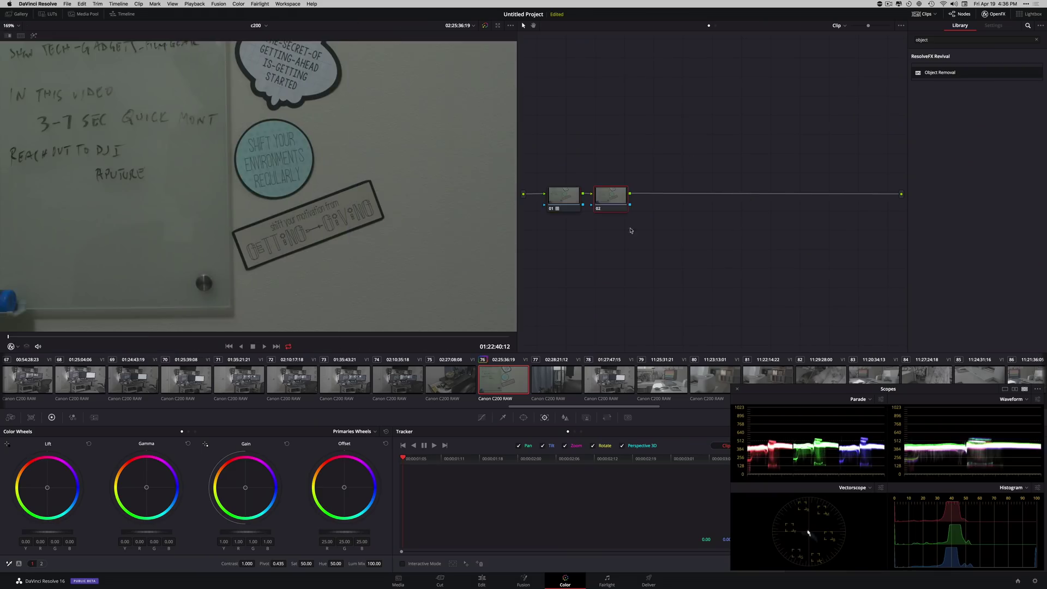
{"action": "scroll", "coordinate": [262, 188], "scroll_direction": "up", "scroll_amount": 5}
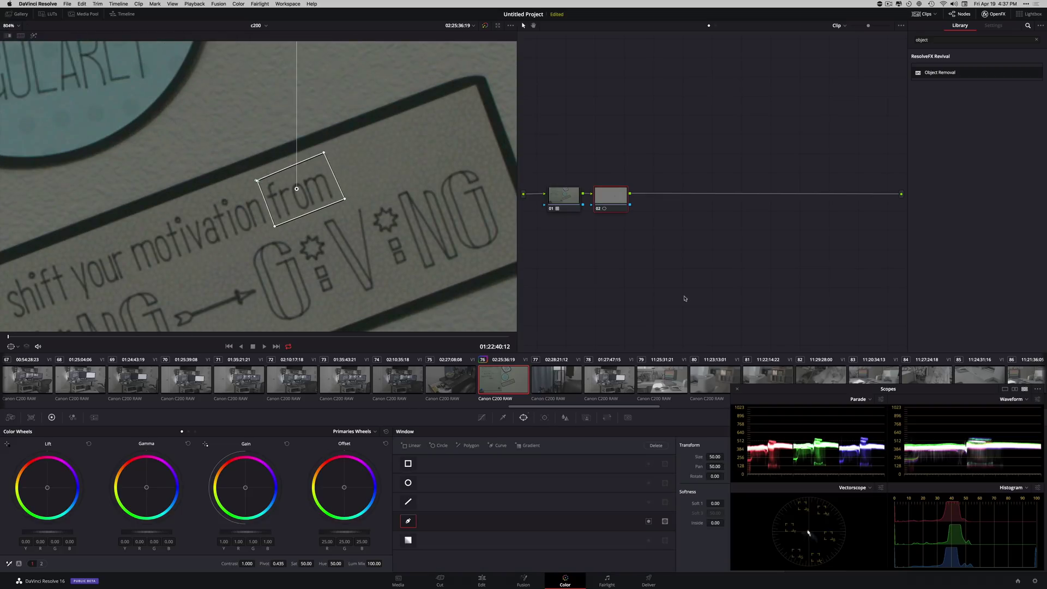
{"action": "scroll", "coordinate": [241, 240], "scroll_direction": "down", "scroll_amount": 5}
{"action": "scroll", "coordinate": [404, 197], "scroll_direction": "down", "scroll_amount": 3}
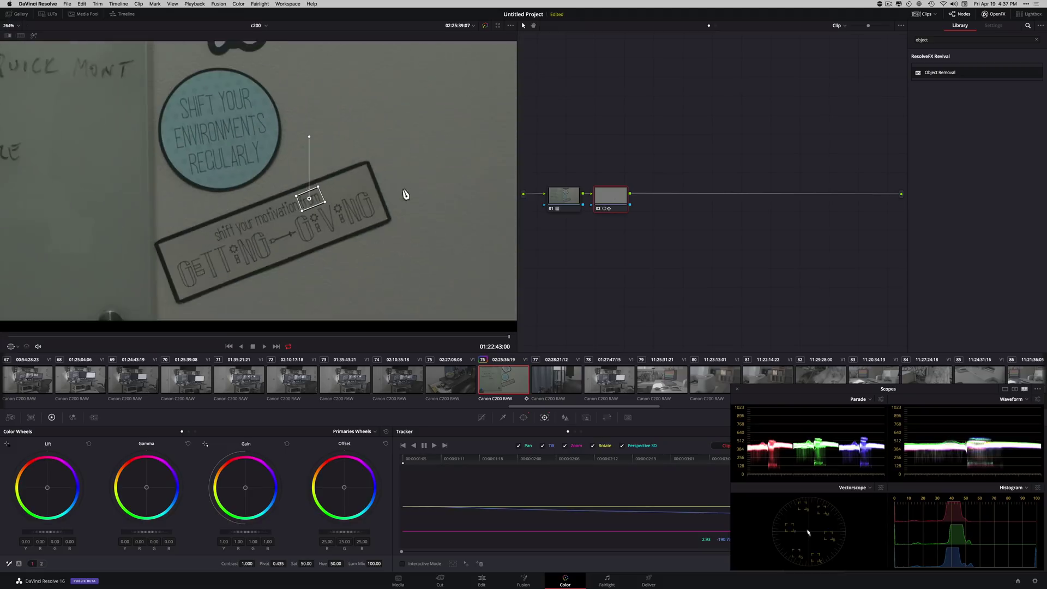
{"action": "key", "text": "alt+s"}
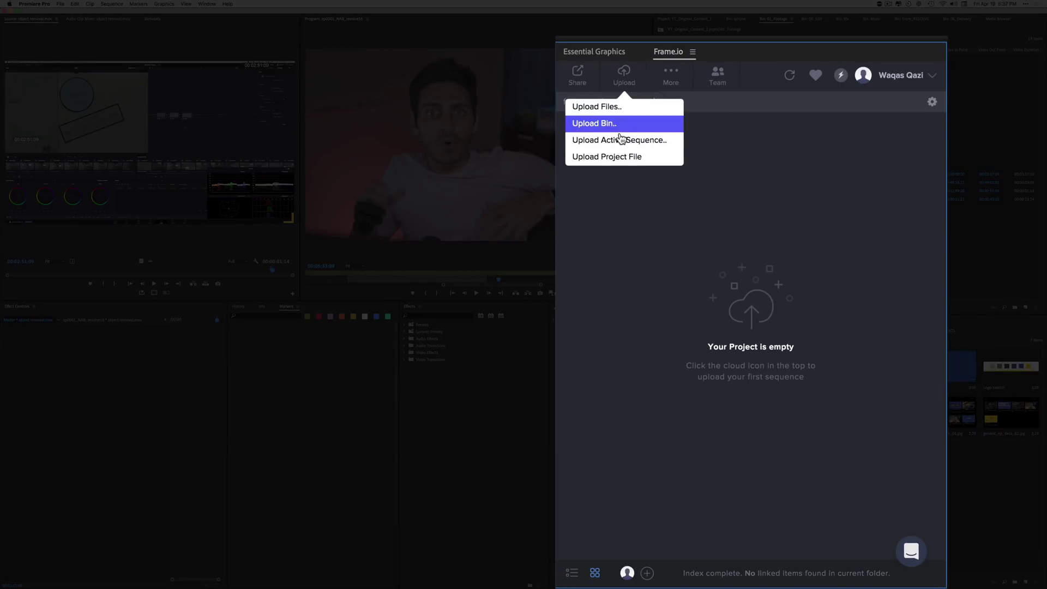
- Upload the active sequence to Frame.io and start a comment on it
{"action": "left_click", "coordinate": [620, 139]}
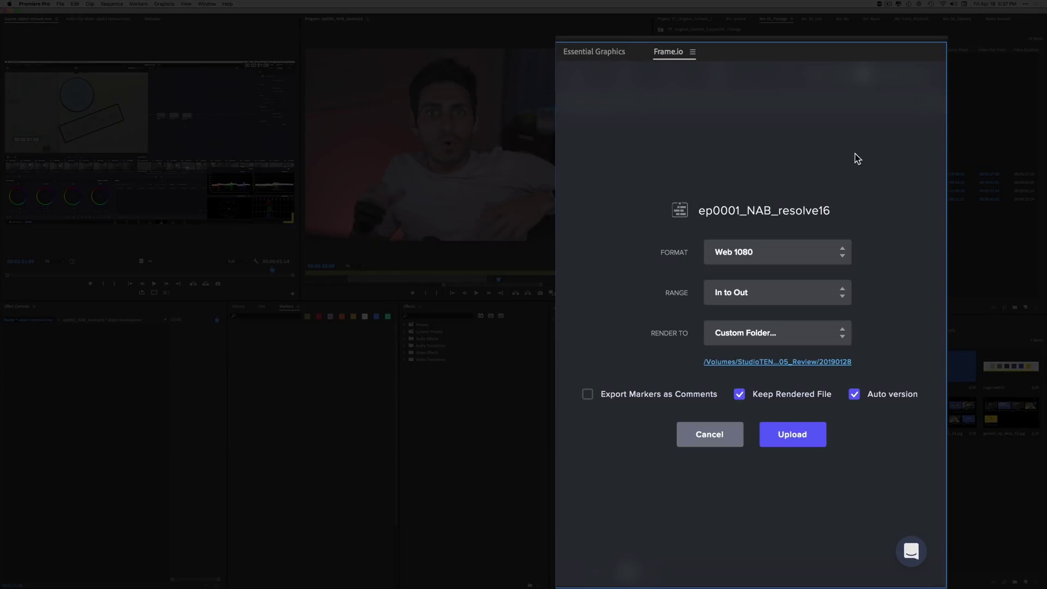
{"action": "left_click", "coordinate": [806, 435]}
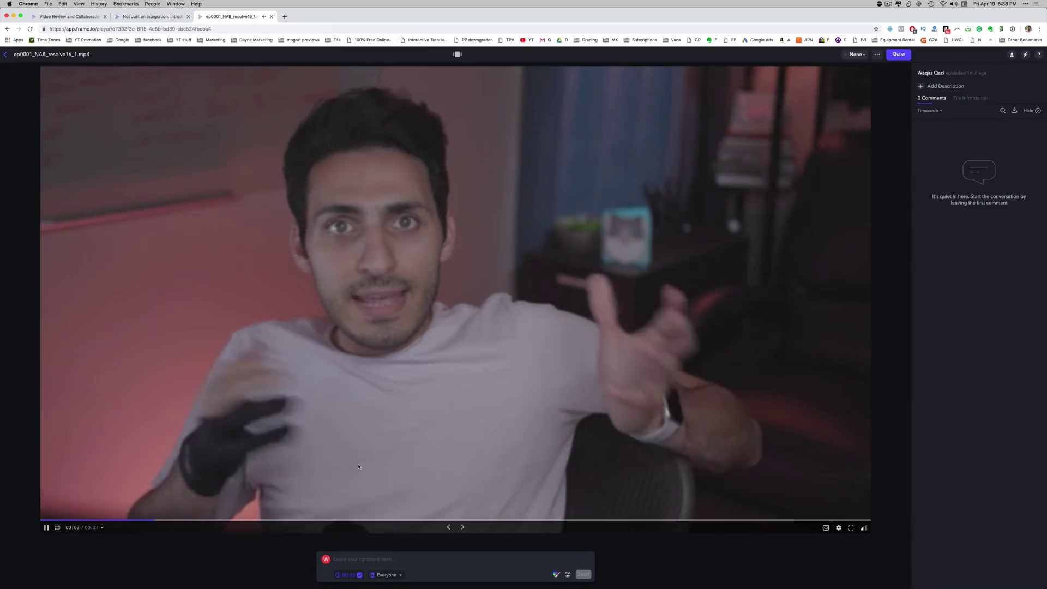
{"action": "left_click", "coordinate": [364, 561]}
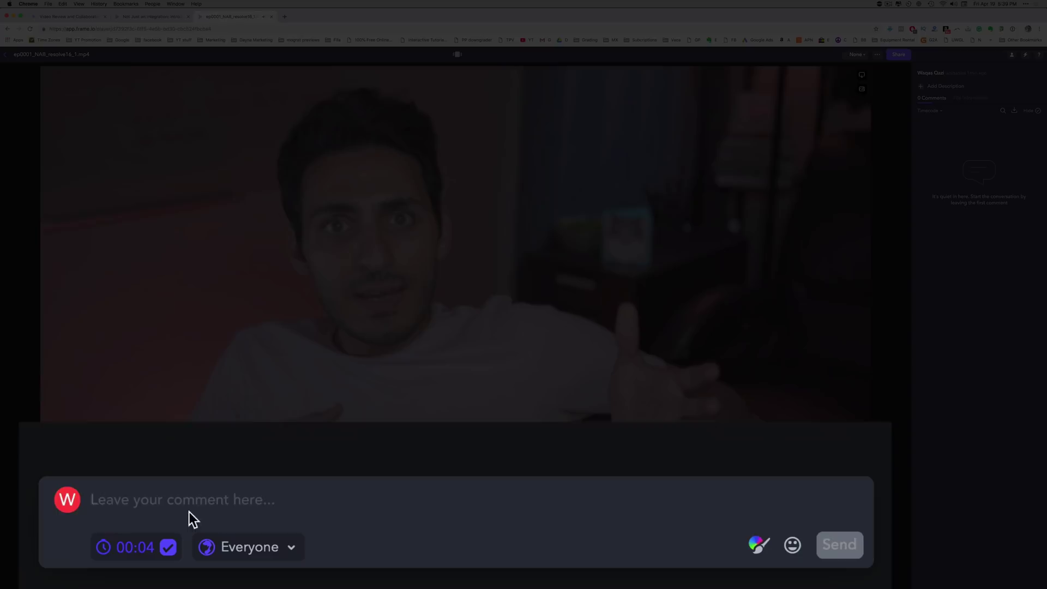
{"action": "type", "text": "add"}
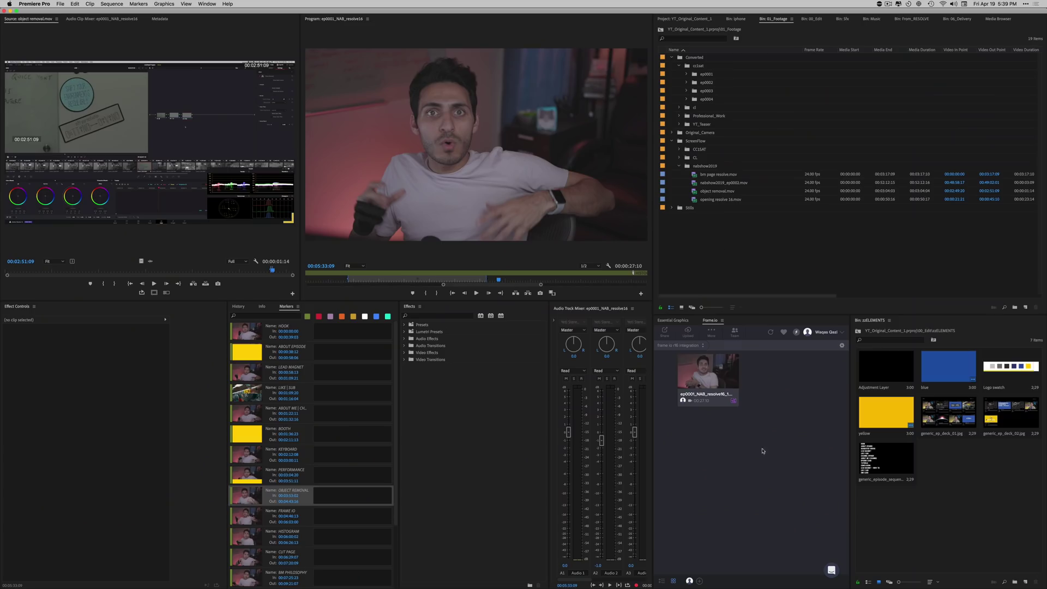
- Open the uploaded ep0001_NAB_resolve16 video in Frame.io and jump to its comment
{"action": "left_click", "coordinate": [713, 357]}
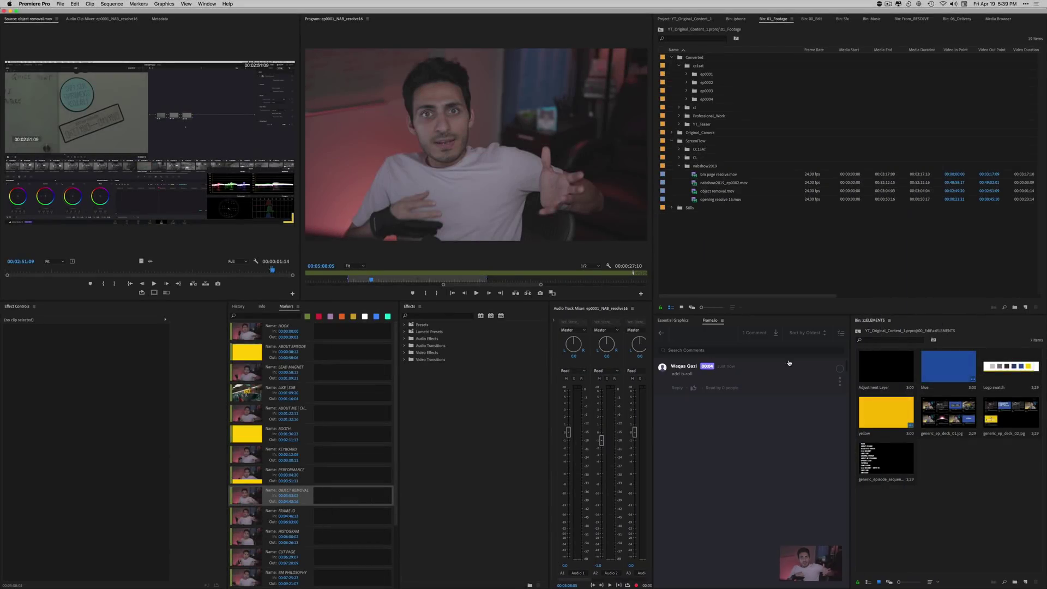
{"action": "left_click", "coordinate": [682, 374]}
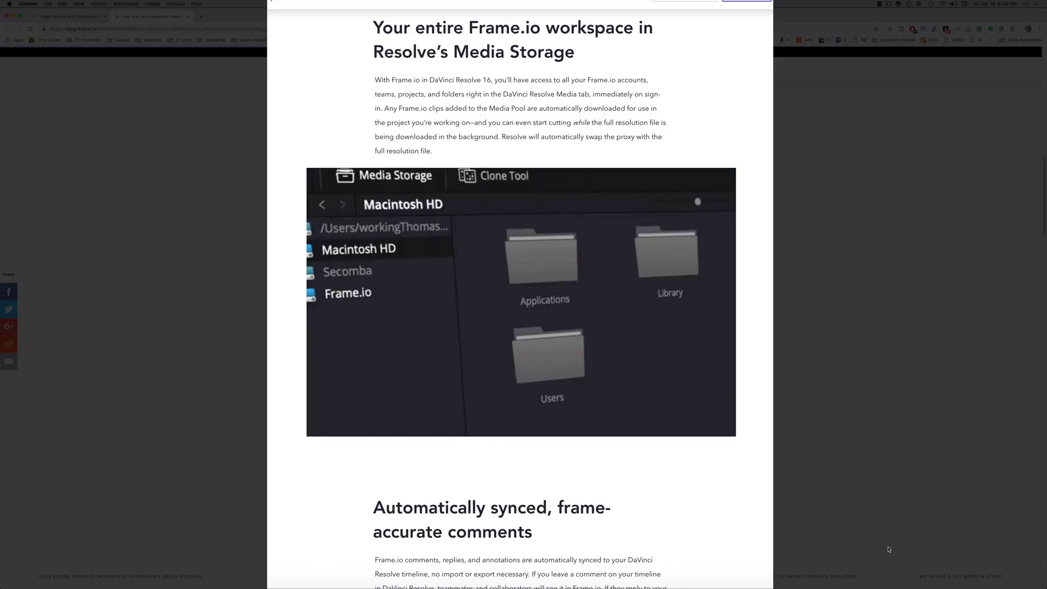
{"action": "scroll", "coordinate": [888, 537], "scroll_direction": "down", "scroll_amount": 5}
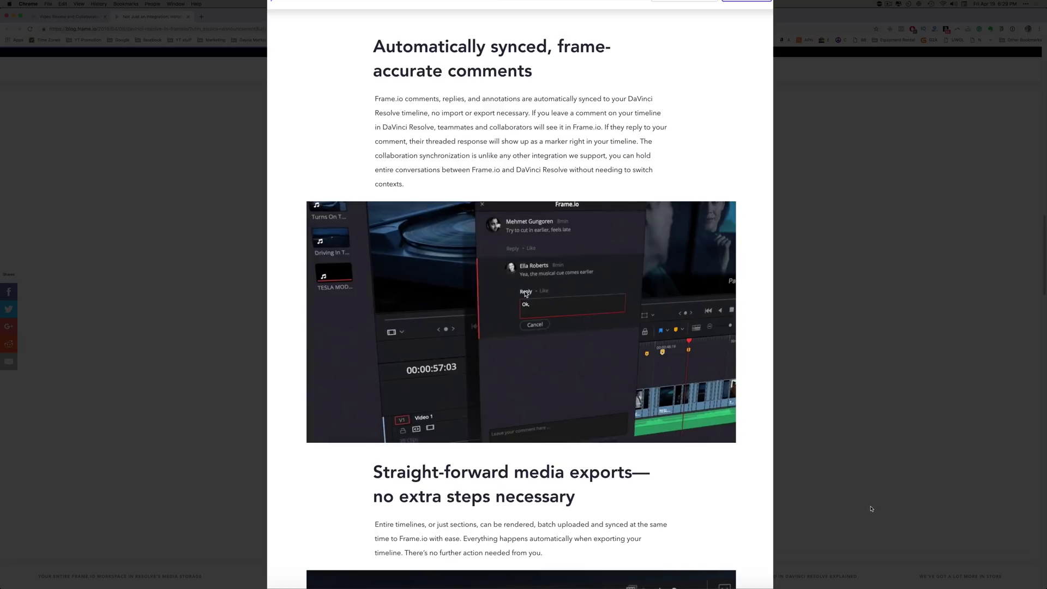
{"action": "scroll", "coordinate": [868, 509], "scroll_direction": "down", "scroll_amount": 5}
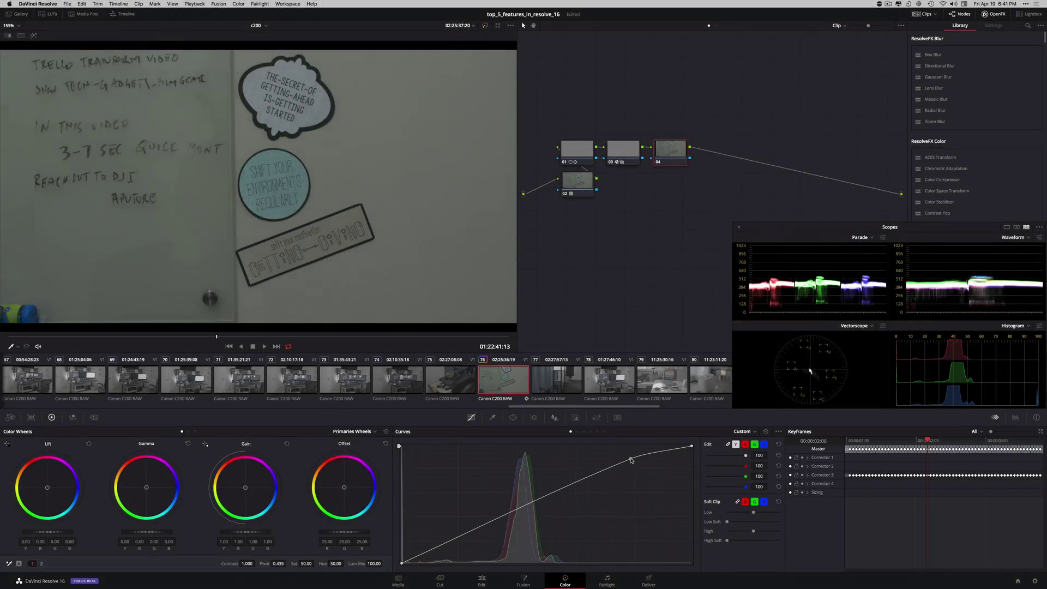
- Raise a point on node 04's curve to brighten the image
{"action": "left_click_drag", "start_coordinate": [630, 460], "coordinate": [630, 458]}
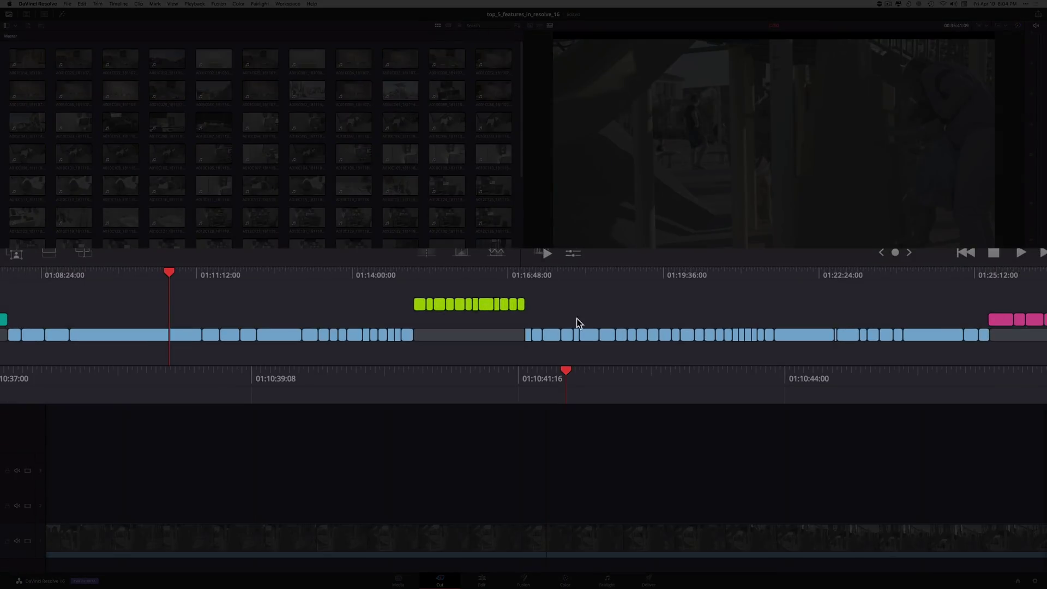
- Scrub the Cut page timeline past the plant clip, then drag the selected clips earlier
{"action": "left_click", "coordinate": [281, 301]}
{"action": "left_click", "coordinate": [395, 302]}
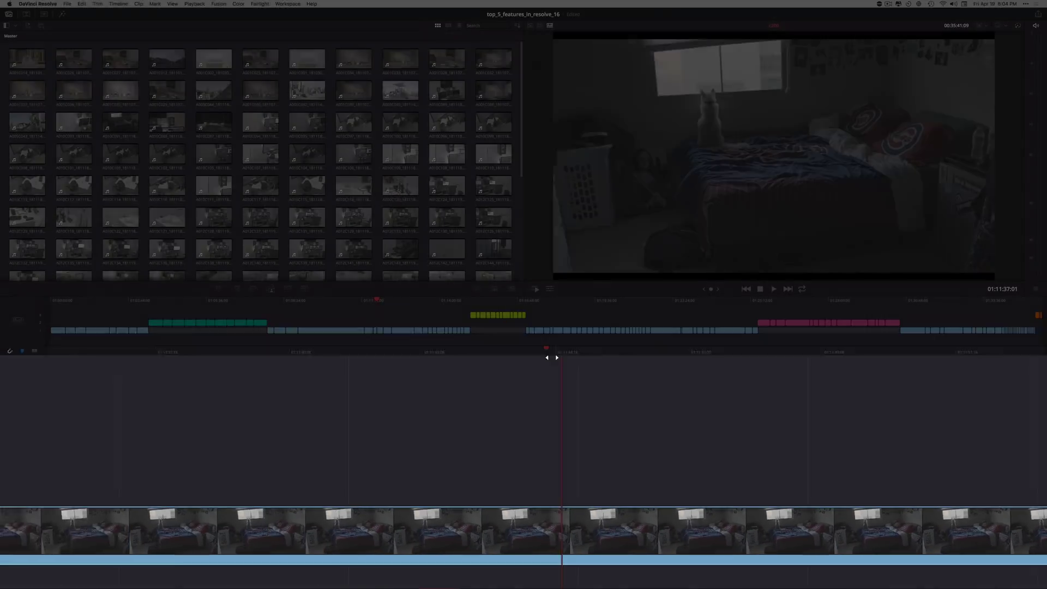
{"action": "left_click", "coordinate": [612, 323]}
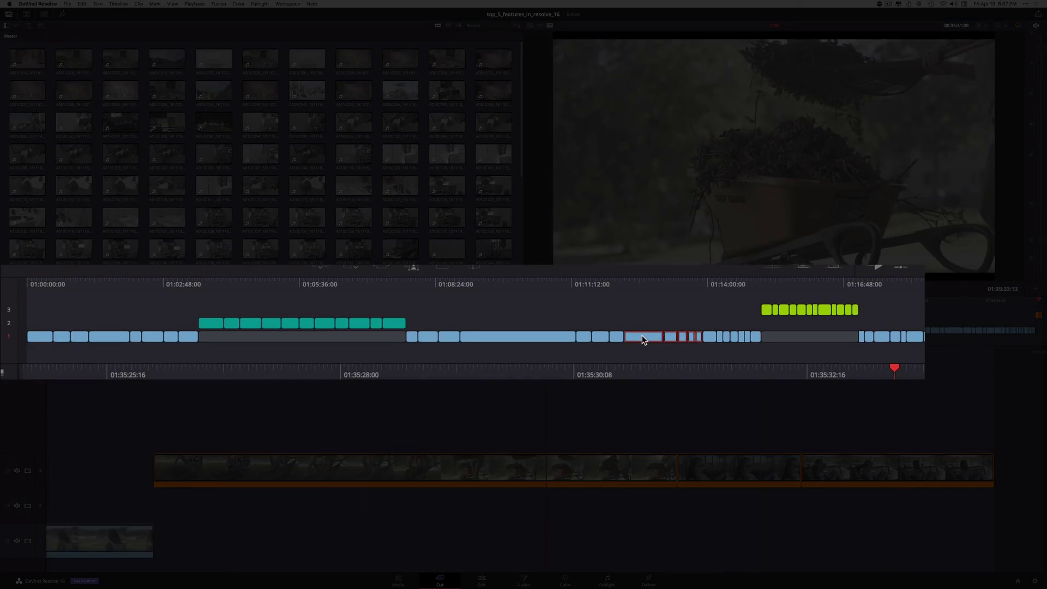
{"action": "left_click_drag", "start_coordinate": [642, 340], "coordinate": [575, 342]}
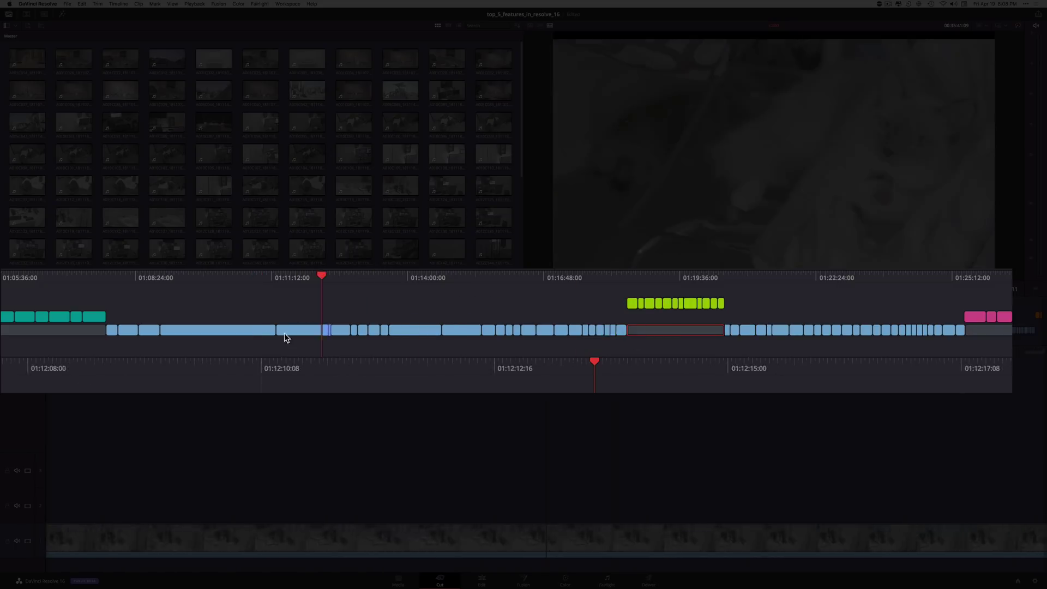
{"action": "left_click_drag", "start_coordinate": [599, 334], "coordinate": [187, 341]}
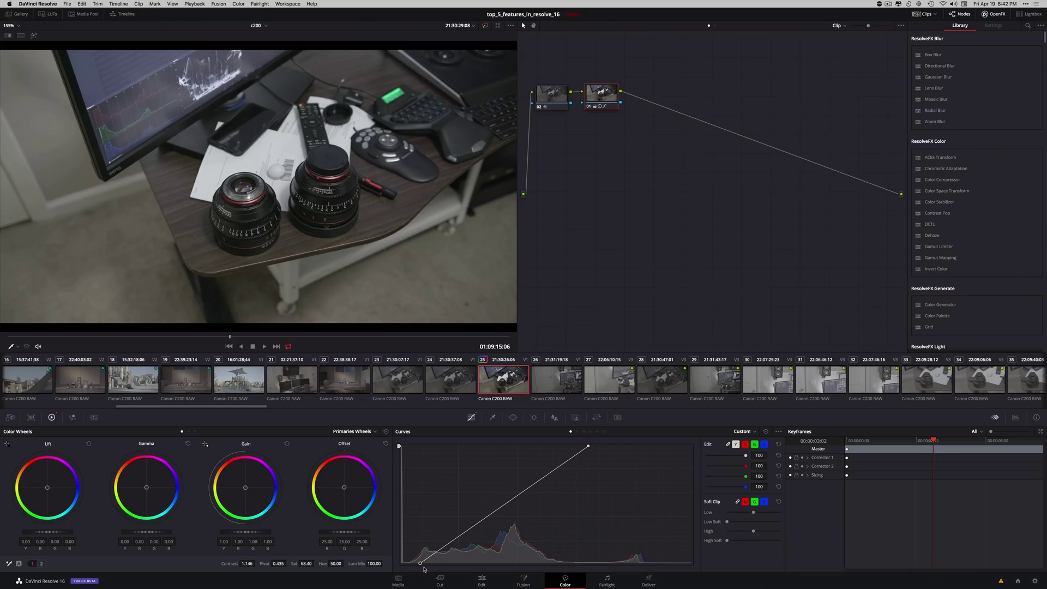
- Step through the Cut, Fusion and Fairlight pages in turn
{"action": "left_click", "coordinate": [440, 581]}
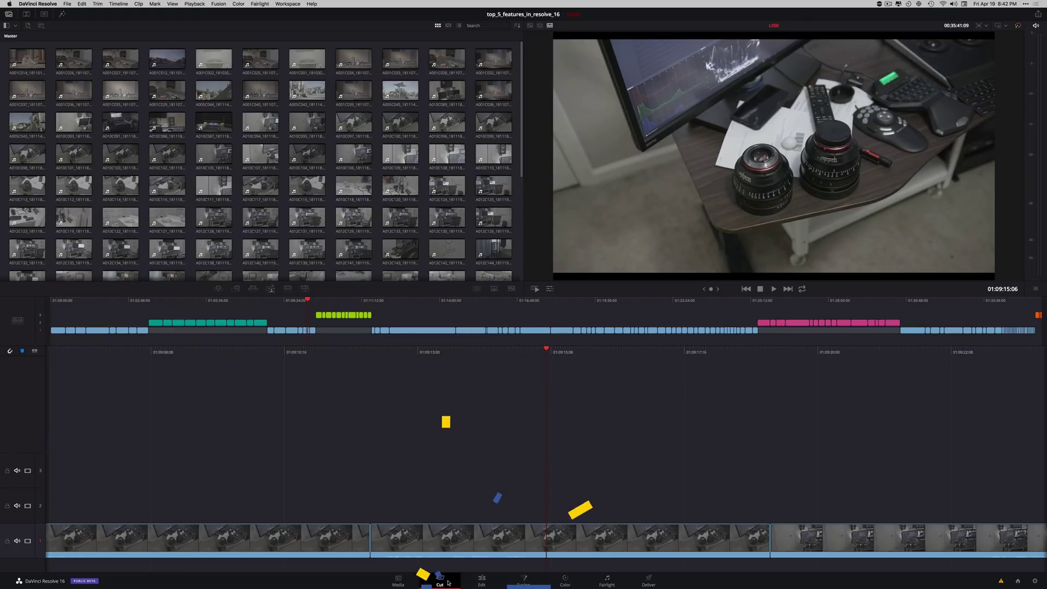
{"action": "left_click", "coordinate": [524, 580]}
{"action": "left_click", "coordinate": [606, 581]}
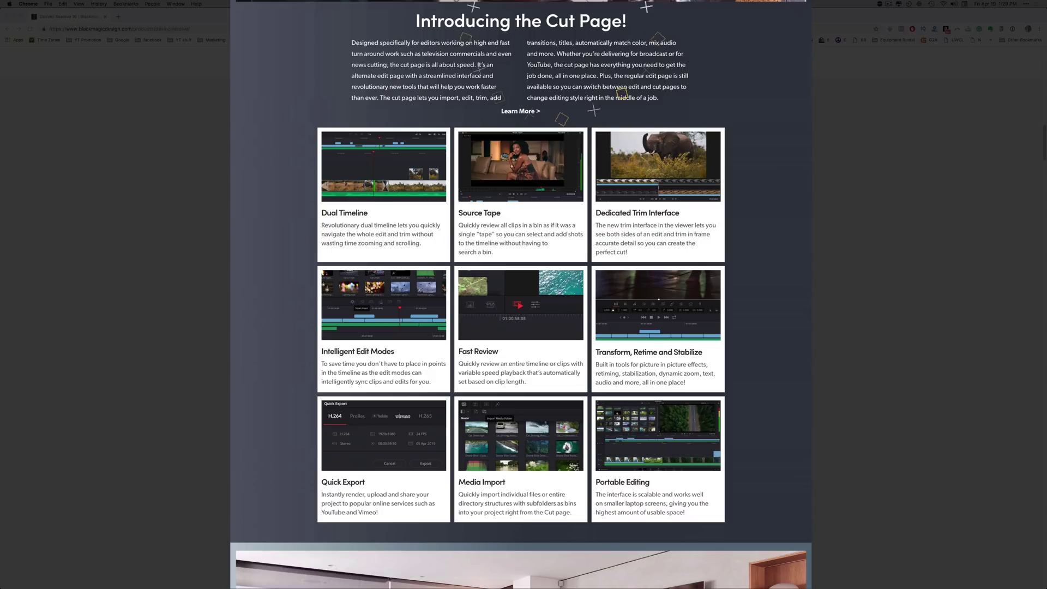
{"action": "scroll", "coordinate": [435, 216], "scroll_direction": "down", "scroll_amount": 10}
{"action": "scroll", "coordinate": [435, 216], "scroll_direction": "down", "scroll_amount": 6}
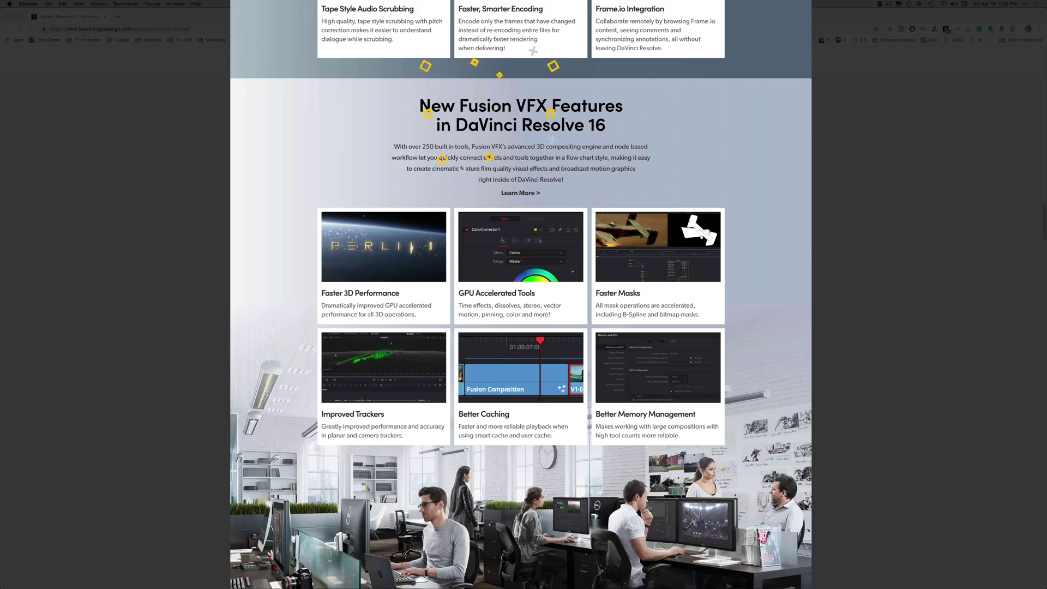
{"action": "scroll", "coordinate": [520, 295], "scroll_direction": "down", "scroll_amount": 8}
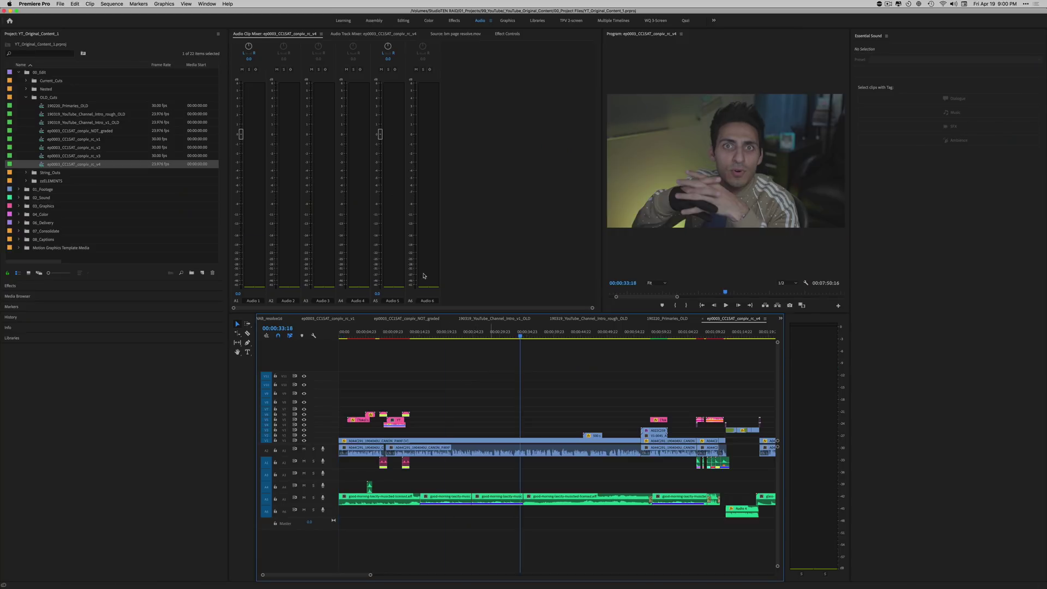
- Send the ep0003_CC1SAT_conpix_rc_v4 sequence to Audition as a multitrack session
{"action": "left_click", "coordinate": [170, 187]}
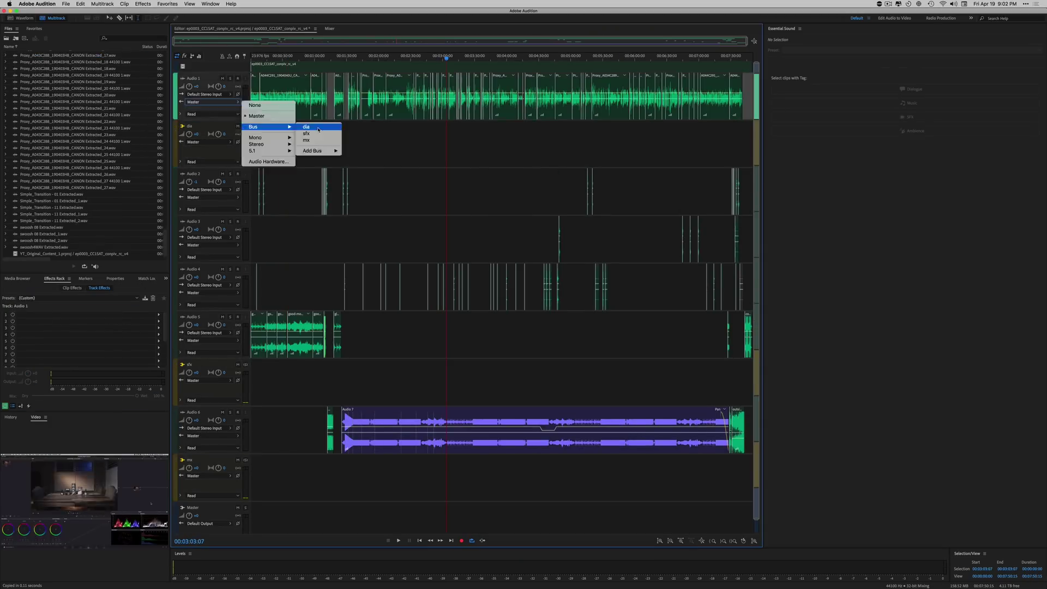
- Route Audio 1 to the dx bus, change Audio 3's output, and export to Premiere Pro
{"action": "left_click", "coordinate": [113, 298]}
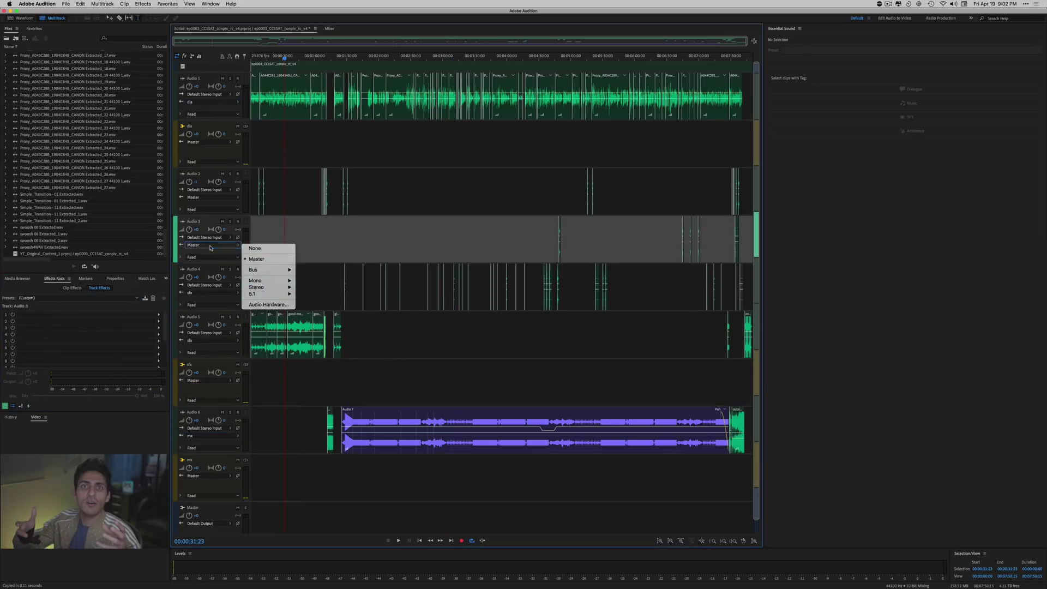
{"action": "left_click", "coordinate": [464, 192]}
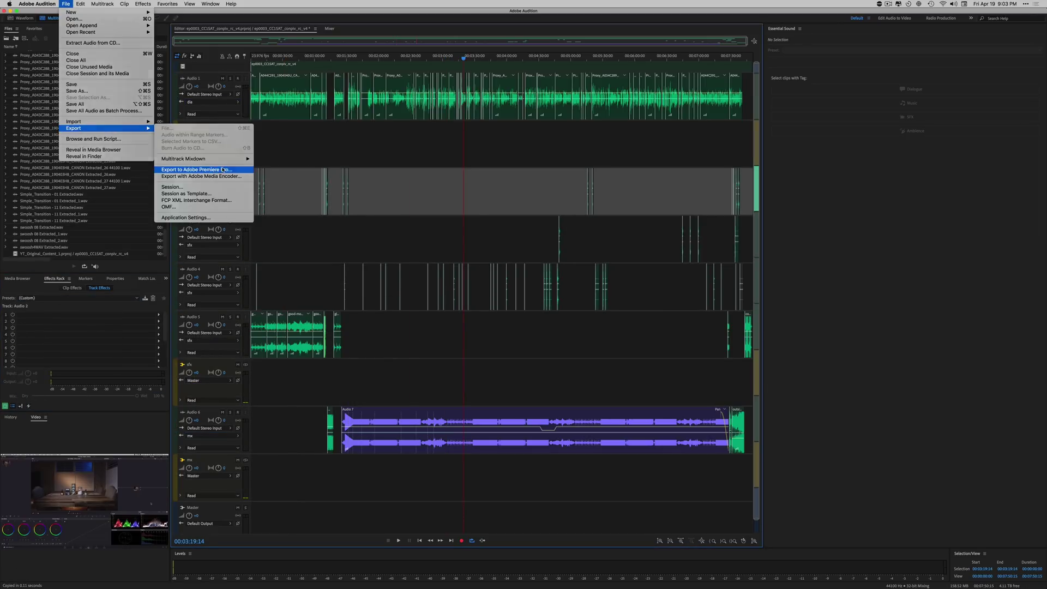
{"action": "left_click", "coordinate": [222, 169]}
{"action": "key", "text": "Return"}
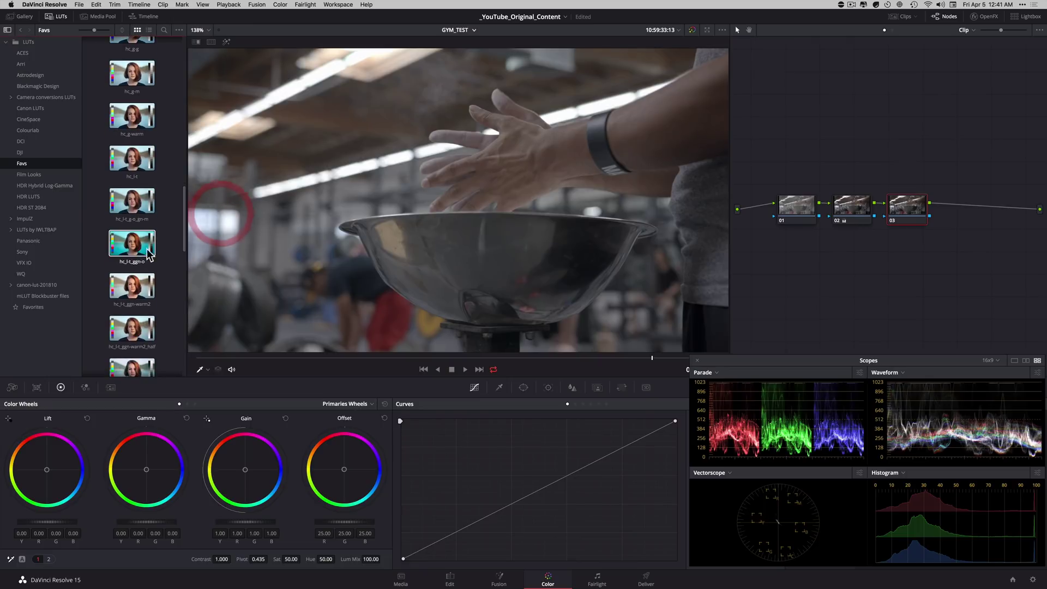
- Apply a favourite LUT to the GYM_TEST clip's node 03, compare bypassed, and play backwards
{"action": "double_click", "coordinate": [131, 246]}
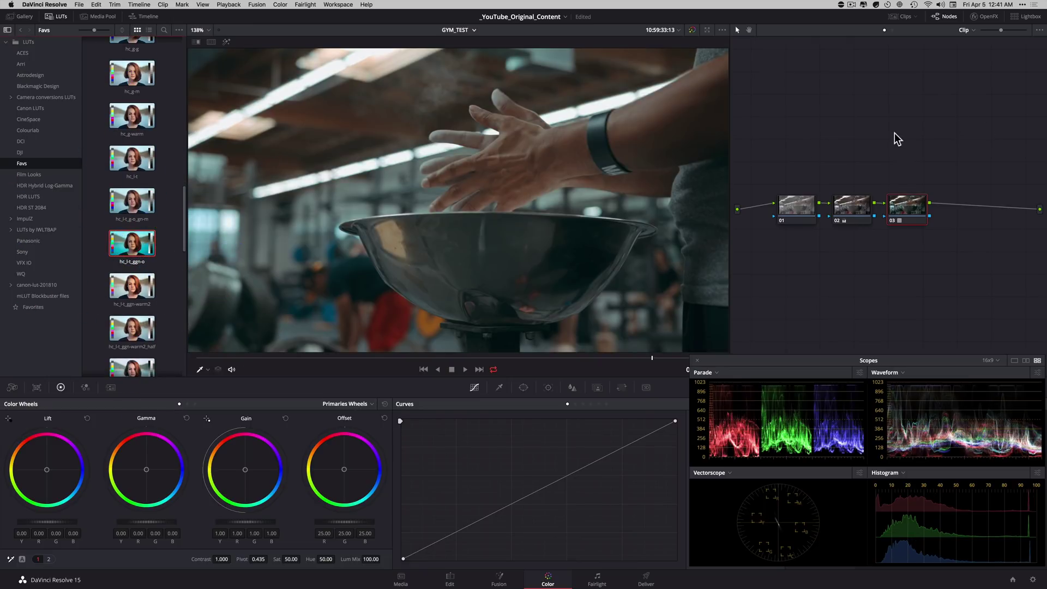
{"action": "key", "text": "ctrl+d"}
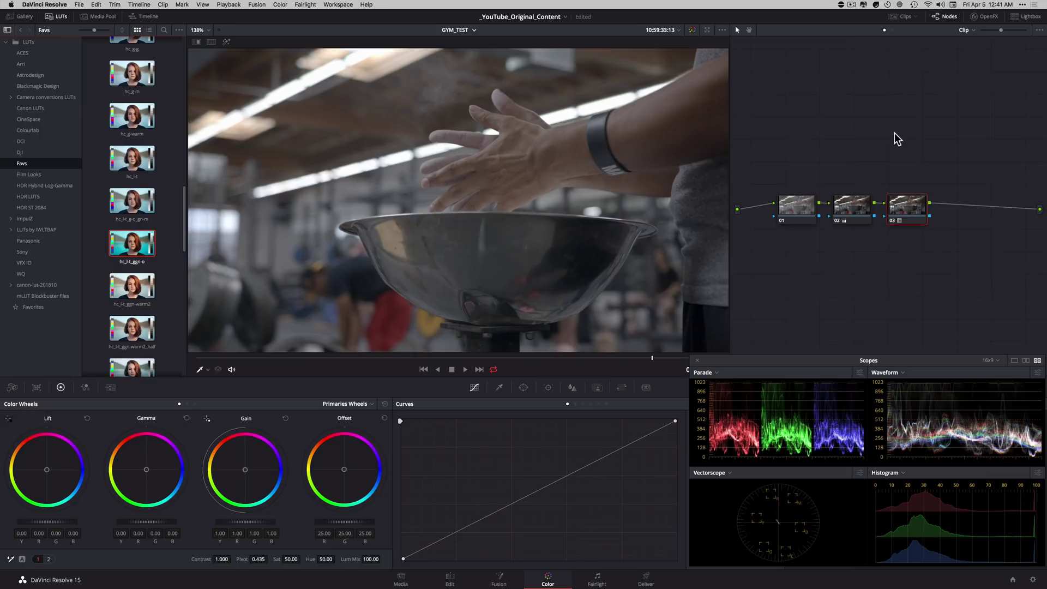
{"action": "key", "text": "ctrl+d"}
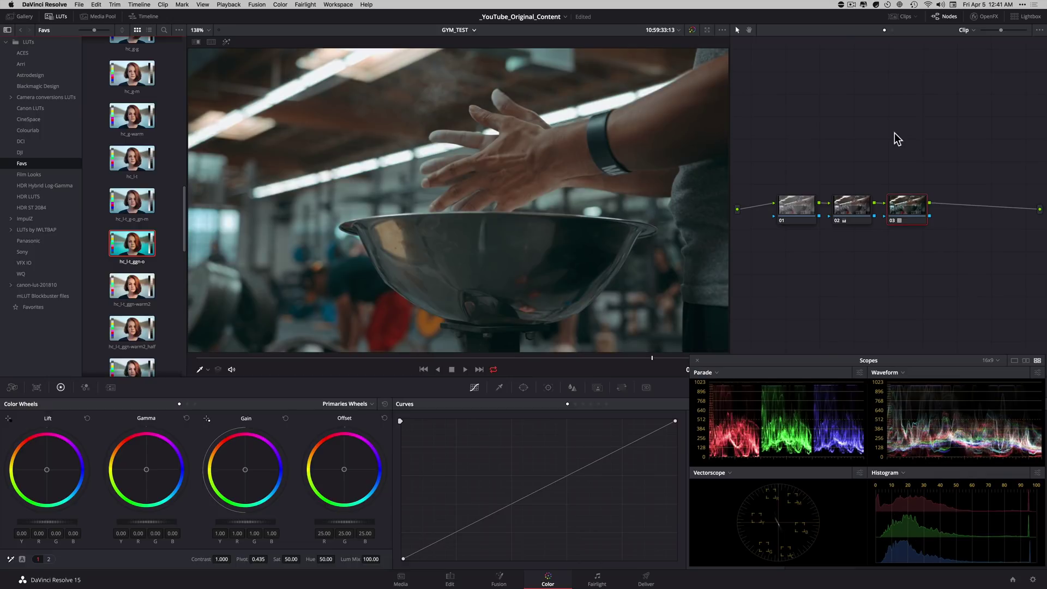
{"action": "key", "text": "j"}
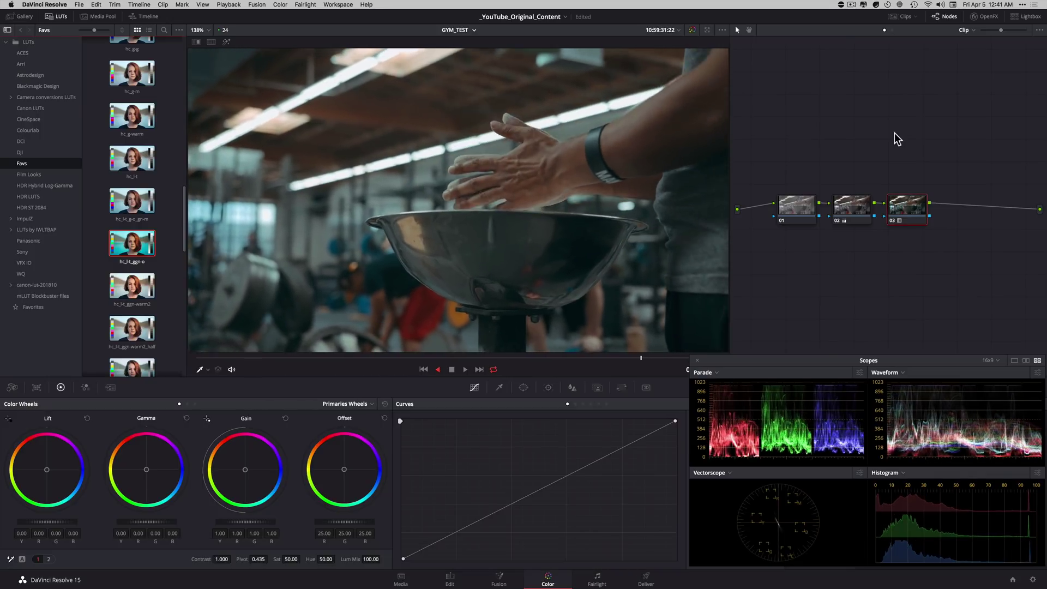